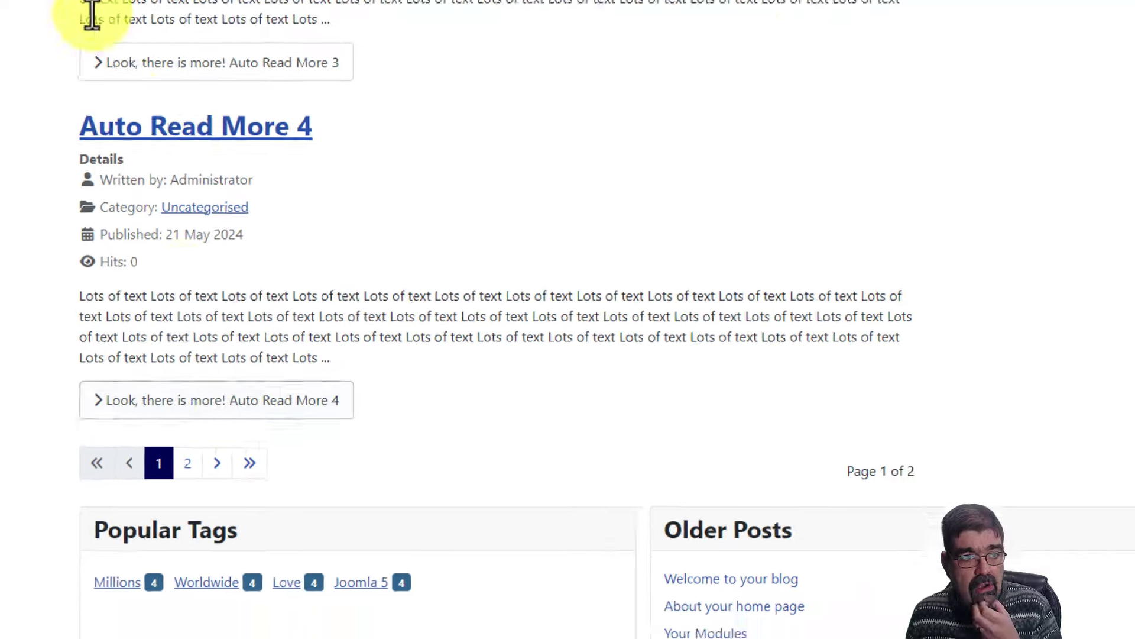
Switch to the administrator's Articles list, where the four featured Auto Read More articles are listed.
{"action": "left_click", "coordinate": [190, 11]}
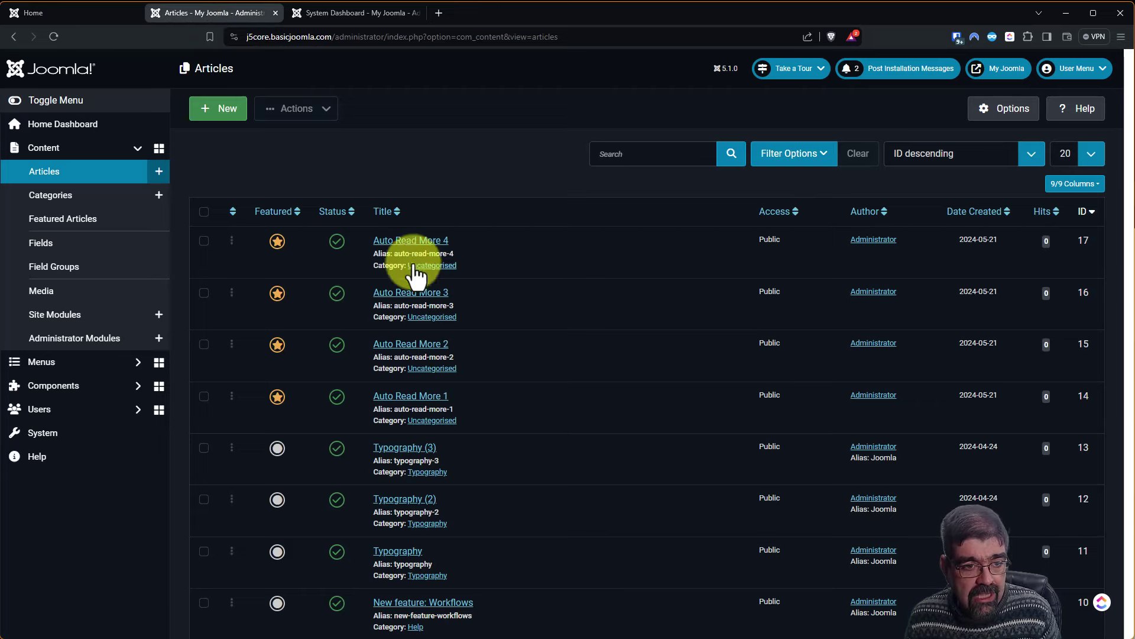
Add a Read More break after the first 'Lots of text' line of Auto Read More 4.
{"action": "left_click", "coordinate": [408, 243]}
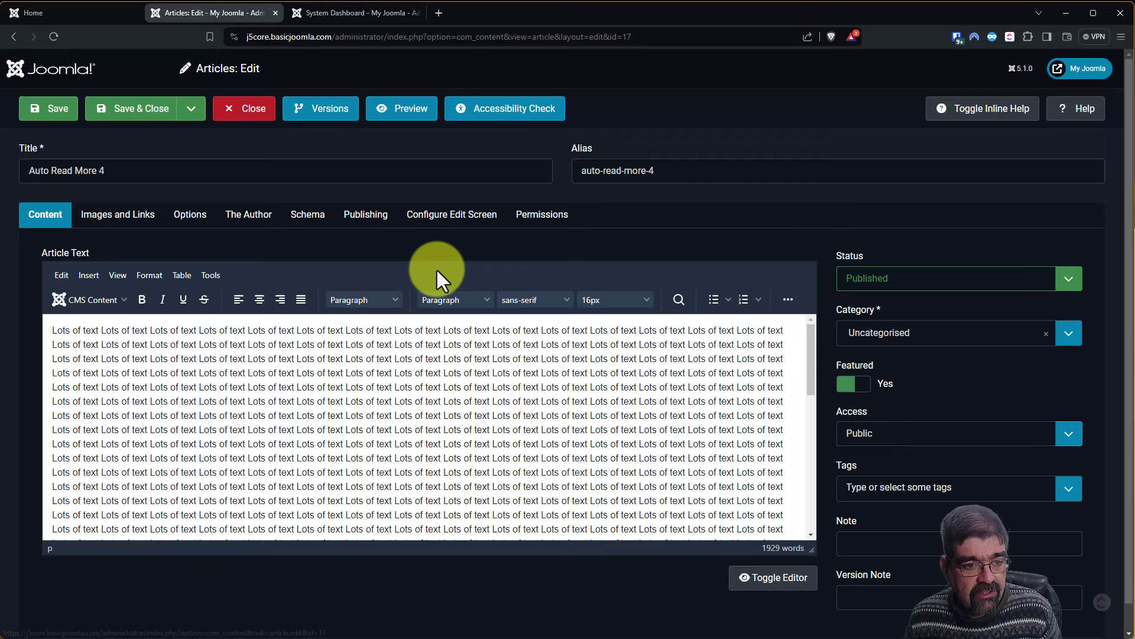
{"action": "scroll", "coordinate": [547, 378], "scroll_direction": "down", "scroll_amount": 10}
{"action": "scroll", "coordinate": [549, 386], "scroll_direction": "up", "scroll_amount": 10}
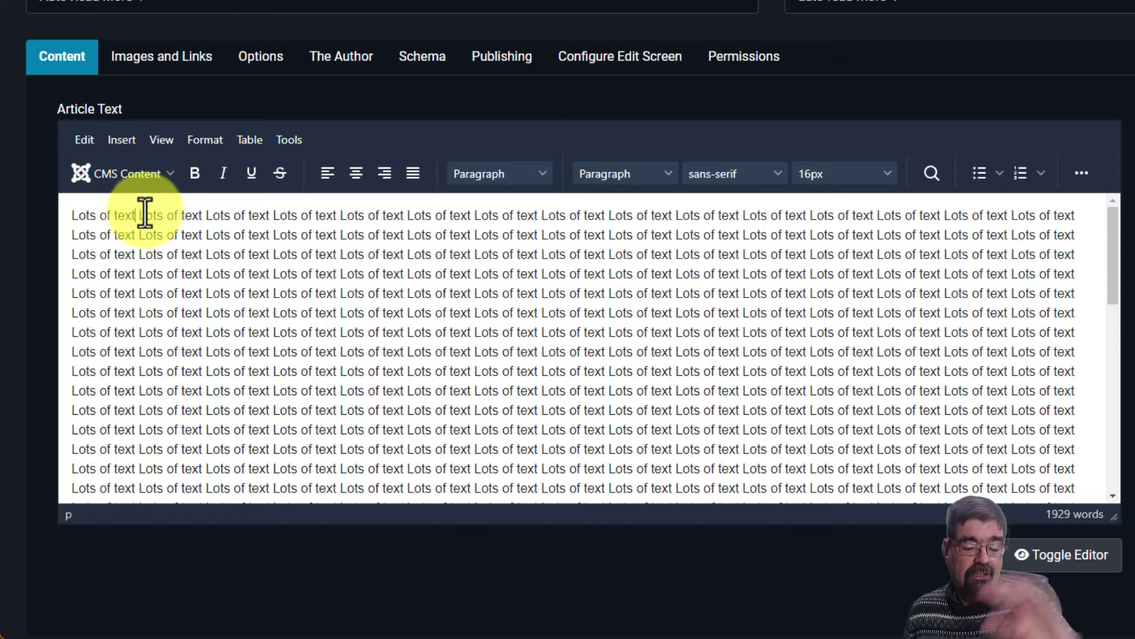
{"action": "left_click", "coordinate": [153, 176]}
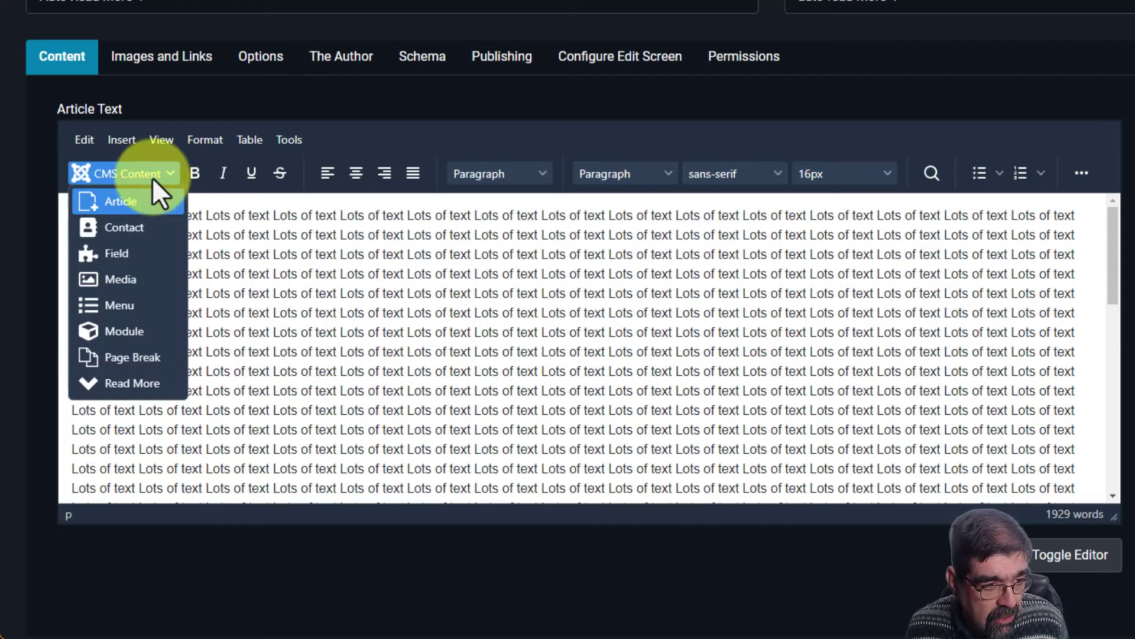
{"action": "left_click", "coordinate": [116, 381]}
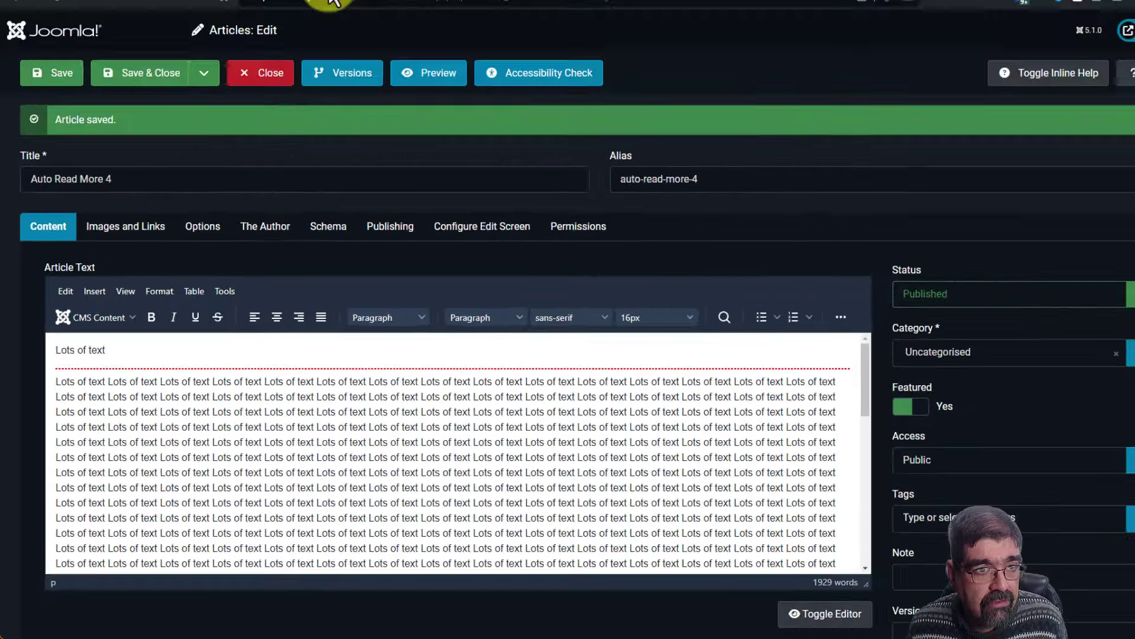
{"action": "left_click", "coordinate": [328, 11]}
{"action": "left_click", "coordinate": [72, 14]}
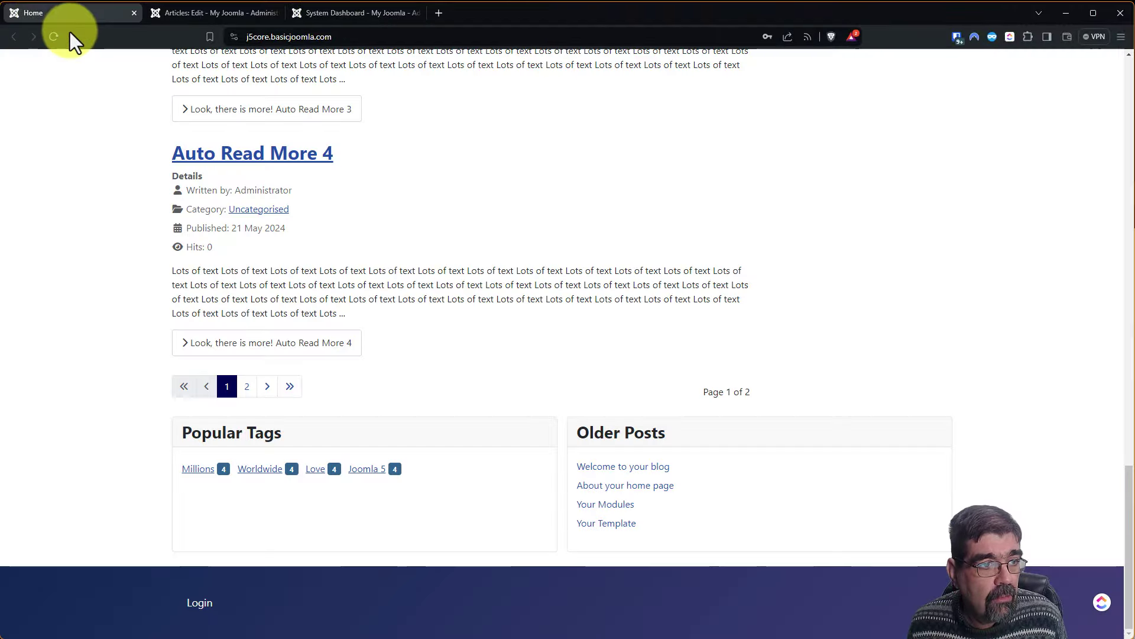
Reload the home page and confirm Auto Read More 4's teaser shows only 'Lots of text'.
{"action": "left_click", "coordinate": [52, 35]}
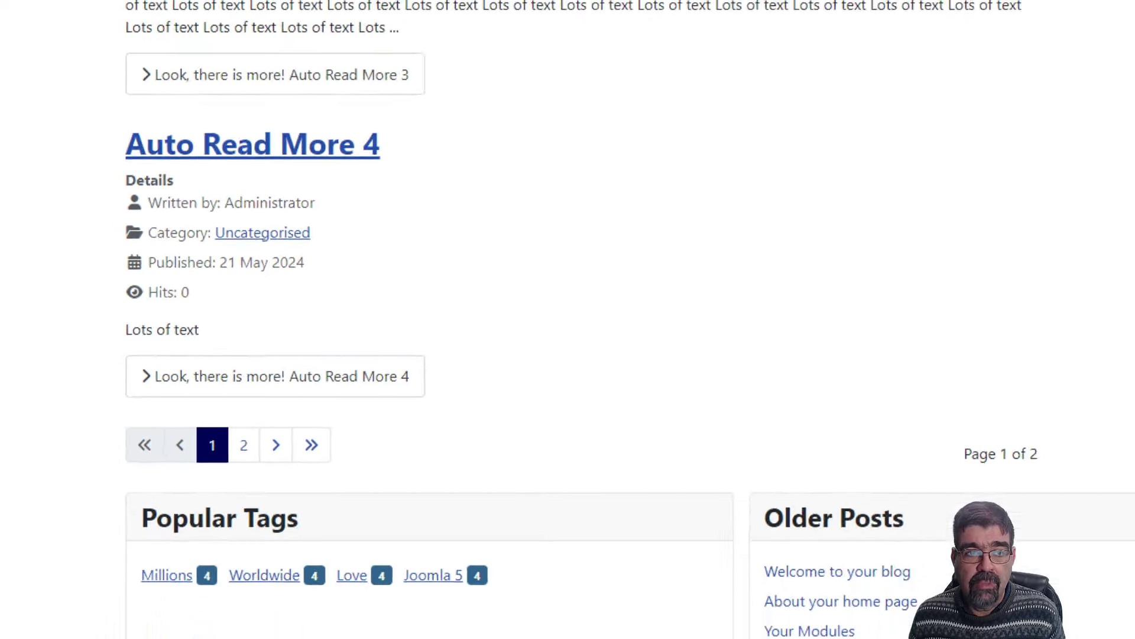
{"action": "left_click", "coordinate": [344, 13]}
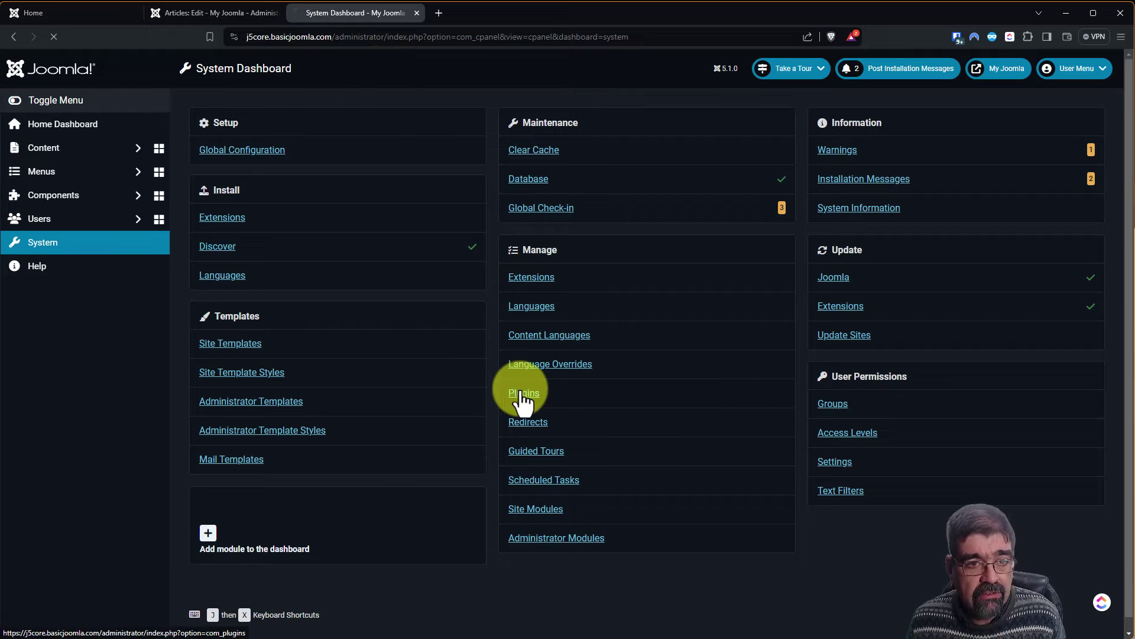
Filter plugins by 'auto', set Ignore Existing Read More to Yes in Content - Auto Read More, and save.
{"action": "left_click", "coordinate": [651, 159]}
{"action": "type", "text": "au"}
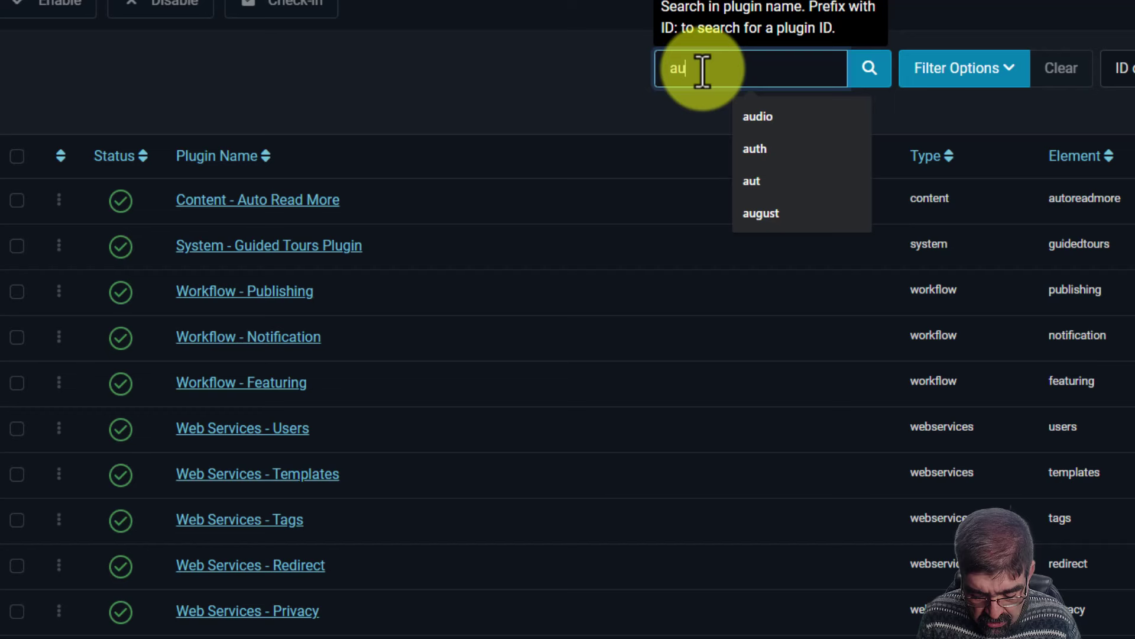
{"action": "type", "text": "to"}
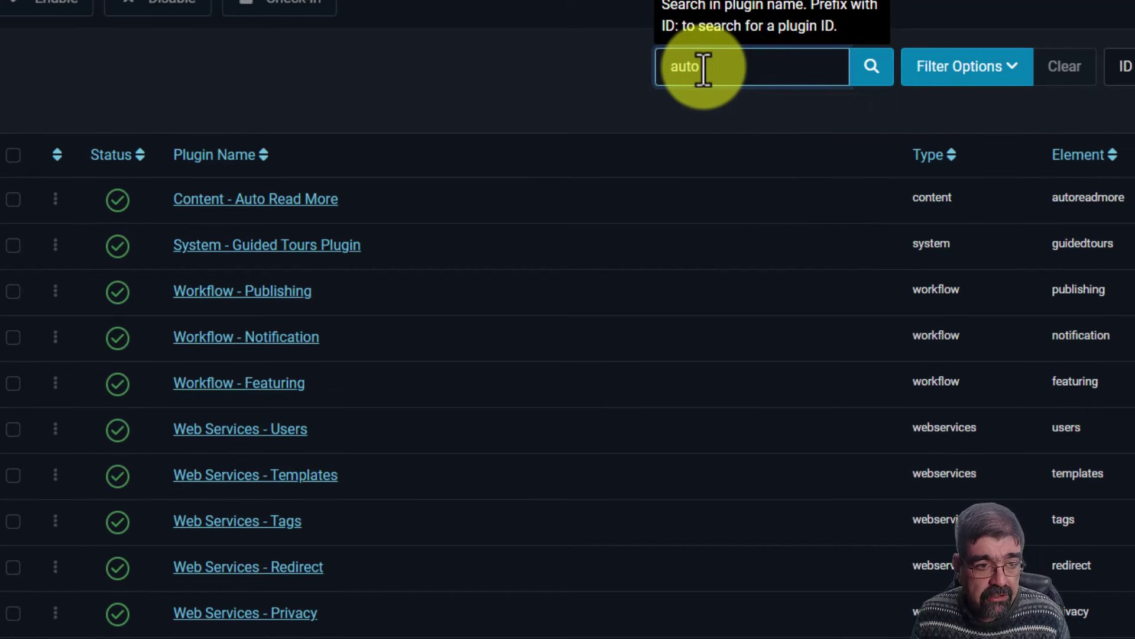
{"action": "key", "text": "Return"}
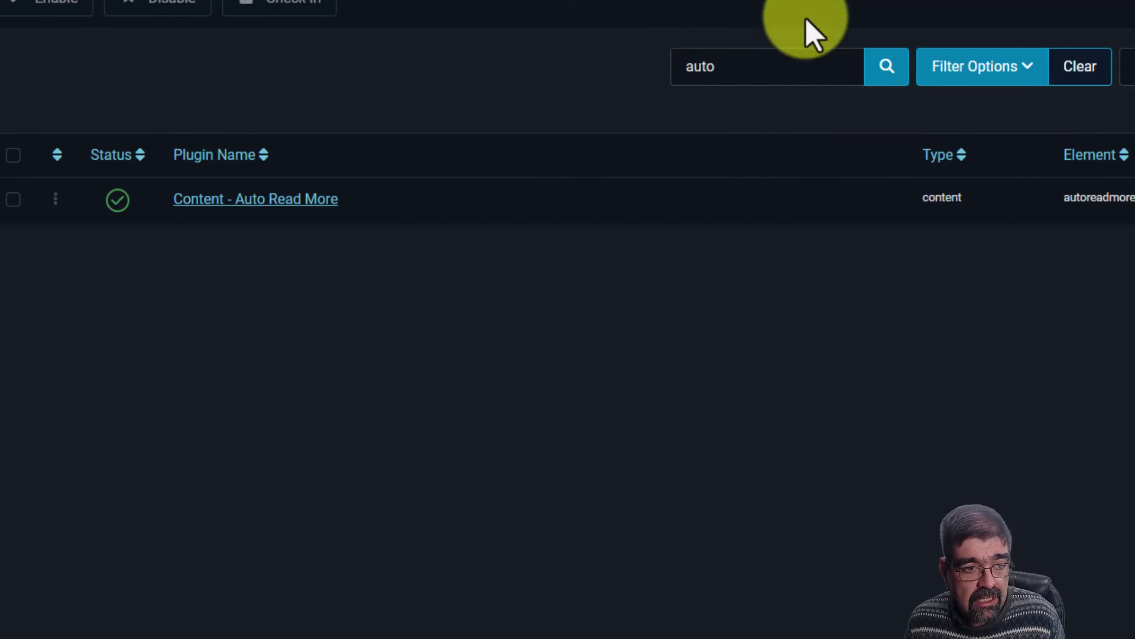
{"action": "left_click", "coordinate": [240, 201]}
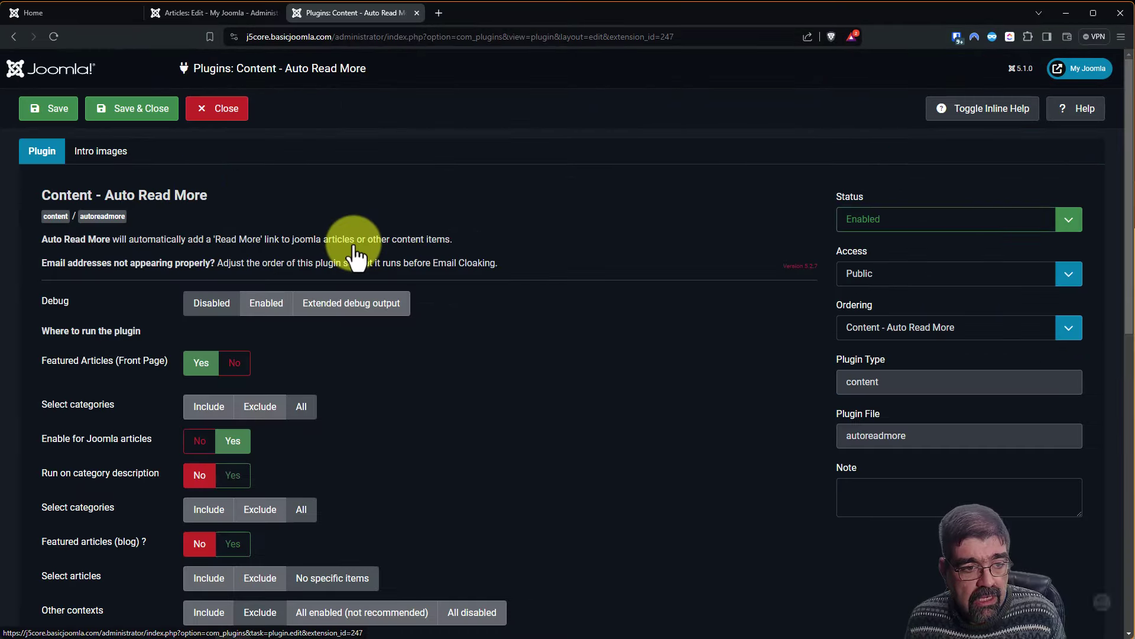
{"action": "scroll", "coordinate": [520, 229], "scroll_direction": "down", "scroll_amount": 7}
{"action": "scroll", "coordinate": [686, 221], "scroll_direction": "down", "scroll_amount": 4}
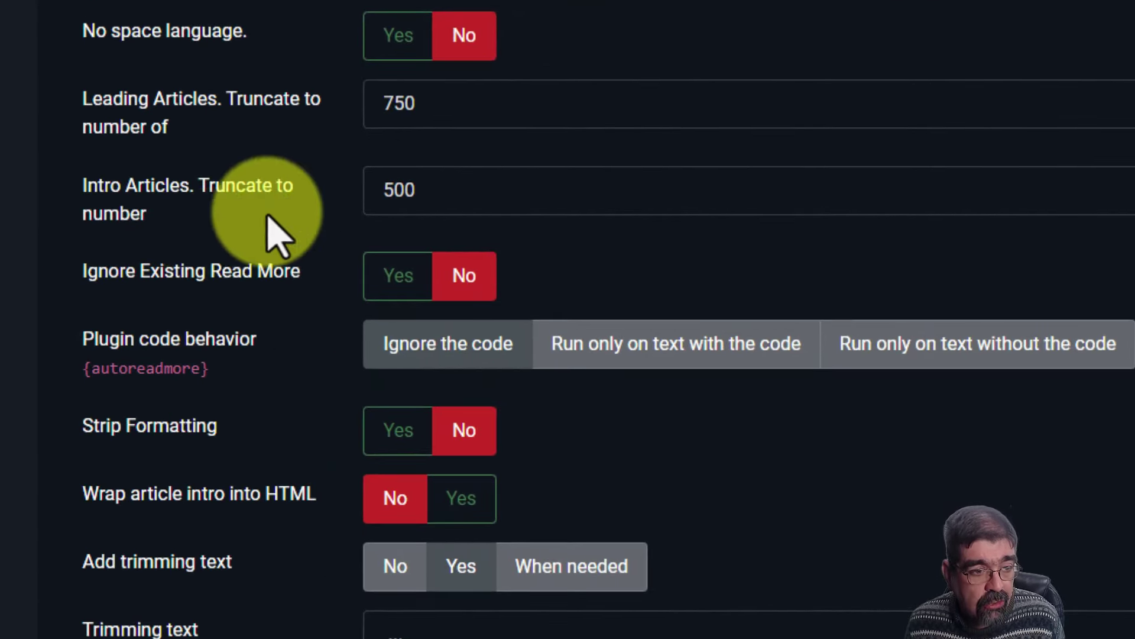
{"action": "left_click", "coordinate": [390, 276]}
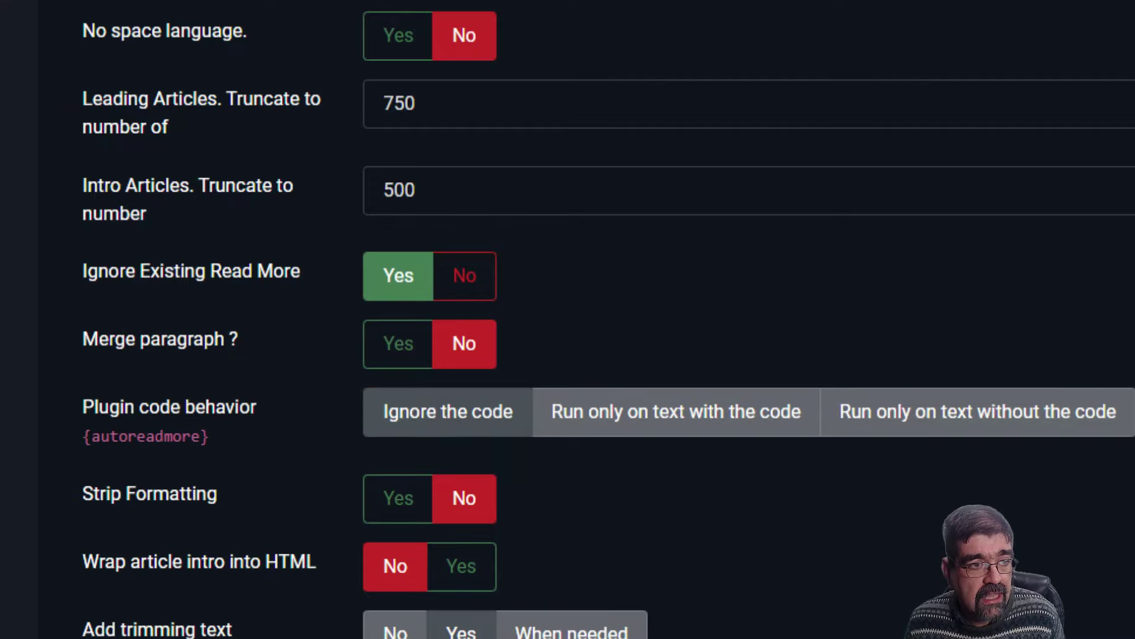
{"action": "left_click", "coordinate": [47, 68]}
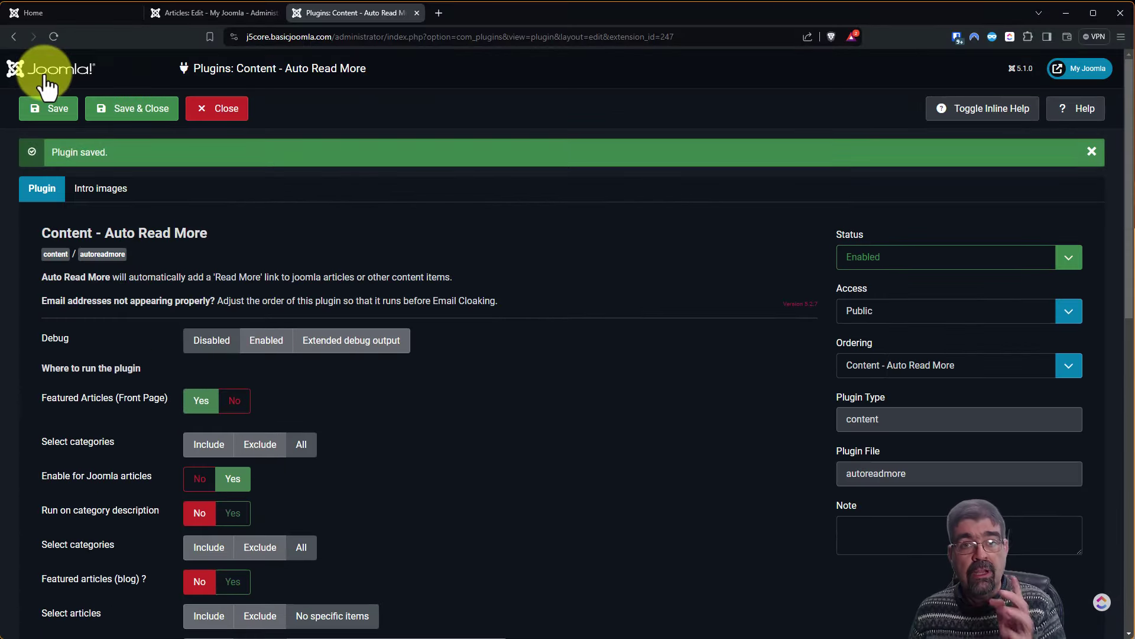
Reload the home page and confirm Auto Read More 4's teaser now includes the long text.
{"action": "left_click", "coordinate": [59, 11]}
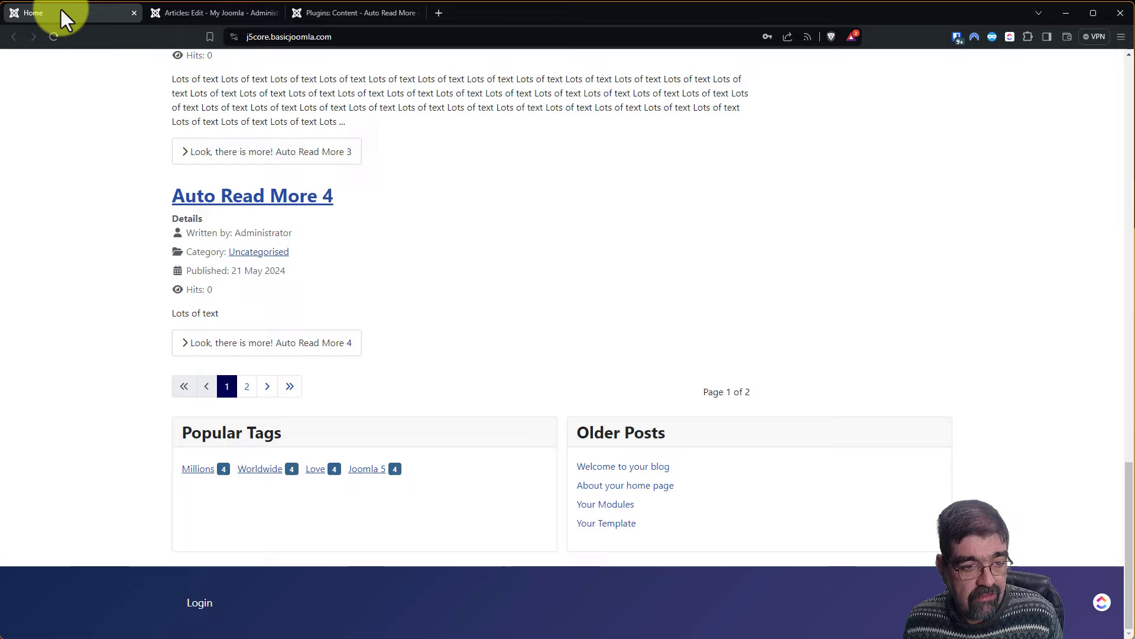
{"action": "left_click", "coordinate": [54, 37]}
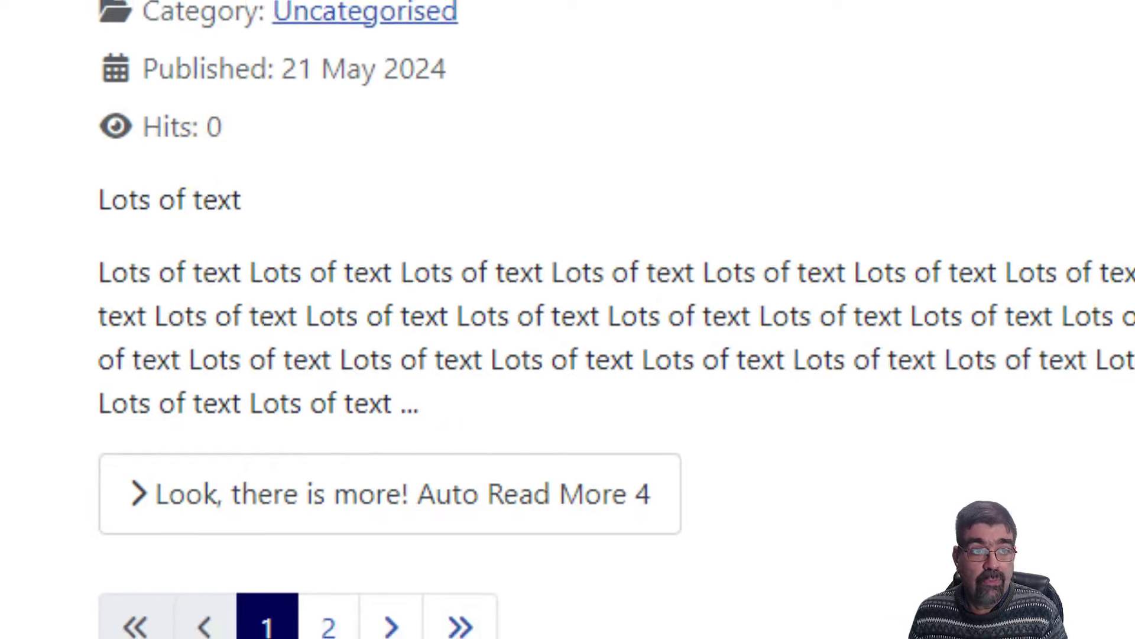
{"action": "left_click", "coordinate": [177, 11]}
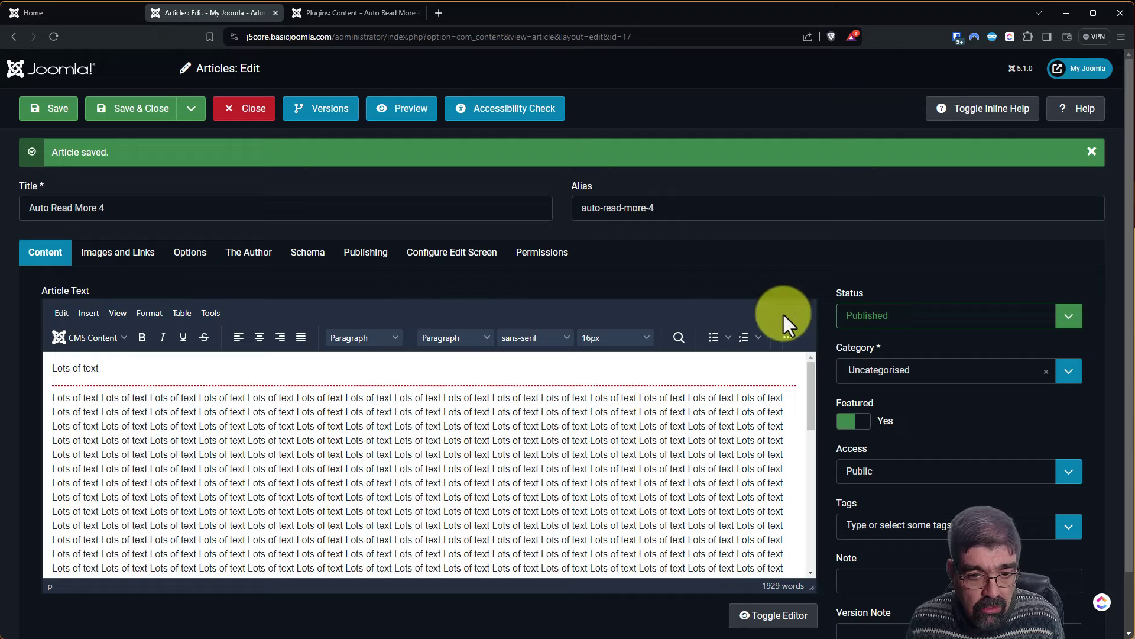
Delete Auto Read More 4's Read More break, checking the HTML source before and after.
{"action": "left_click", "coordinate": [788, 338]}
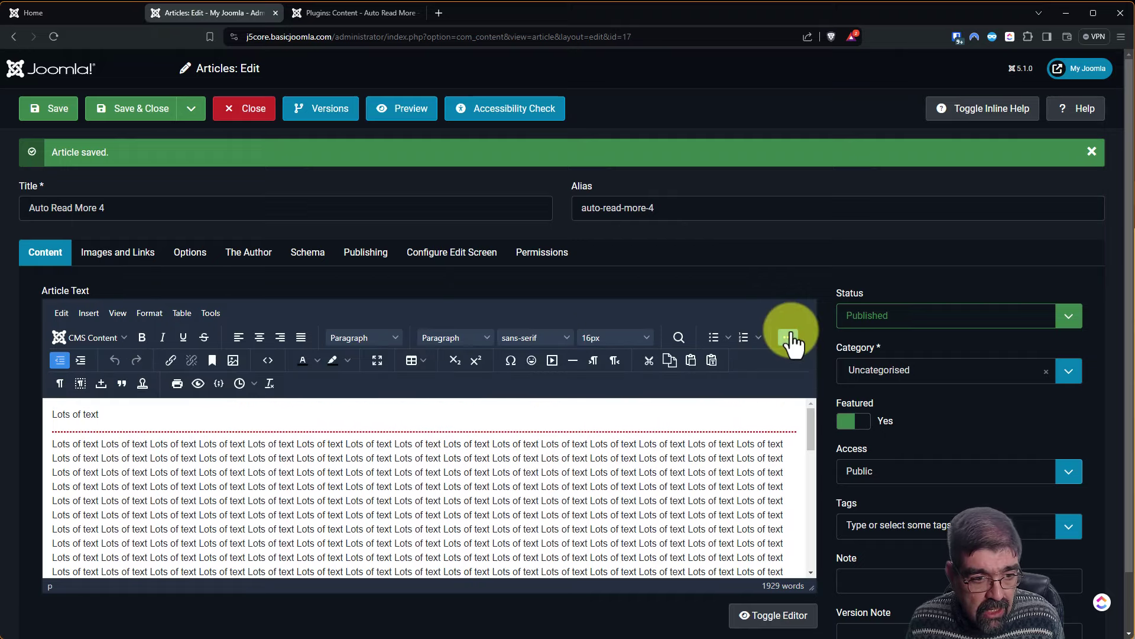
{"action": "left_click", "coordinate": [269, 361]}
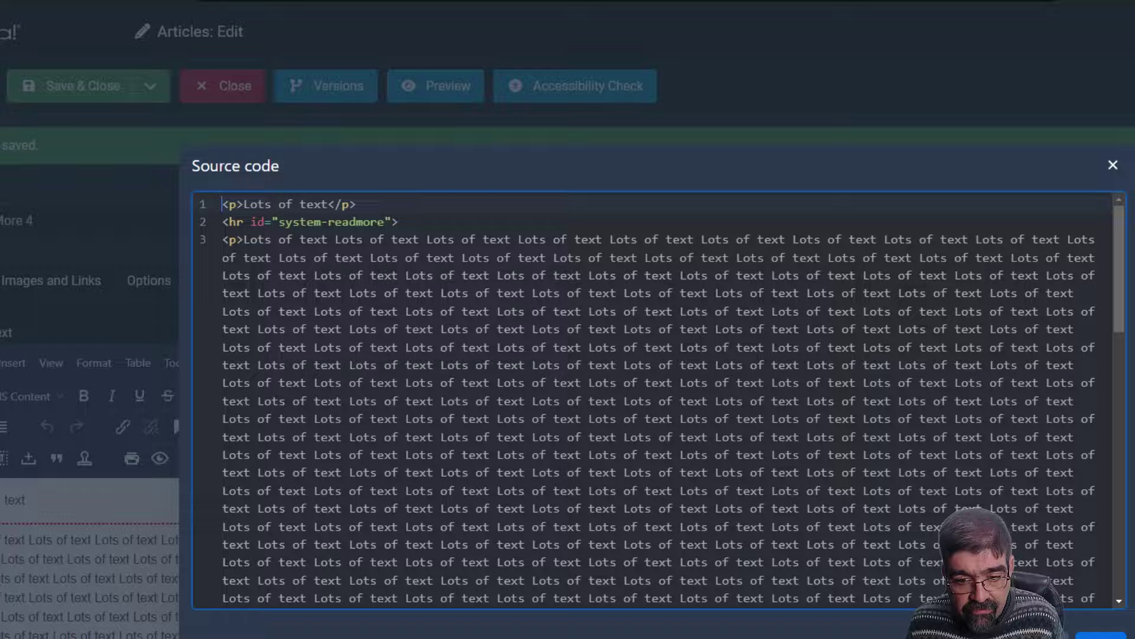
{"action": "left_click", "coordinate": [1064, 635]}
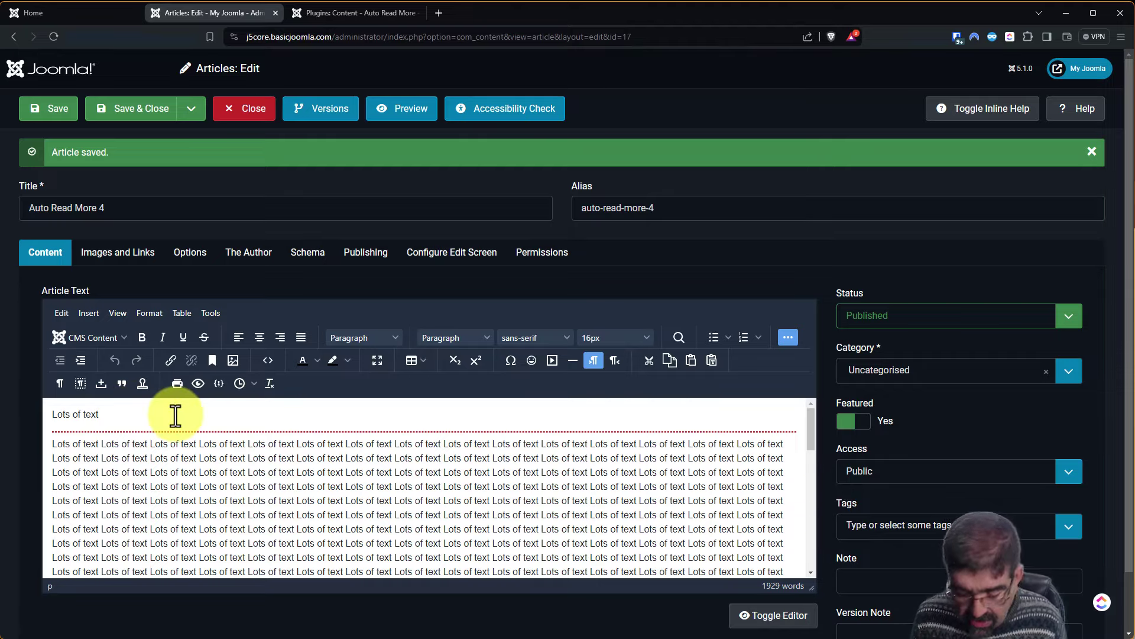
{"action": "key", "text": "Delete"}
{"action": "key", "text": "Delete"}
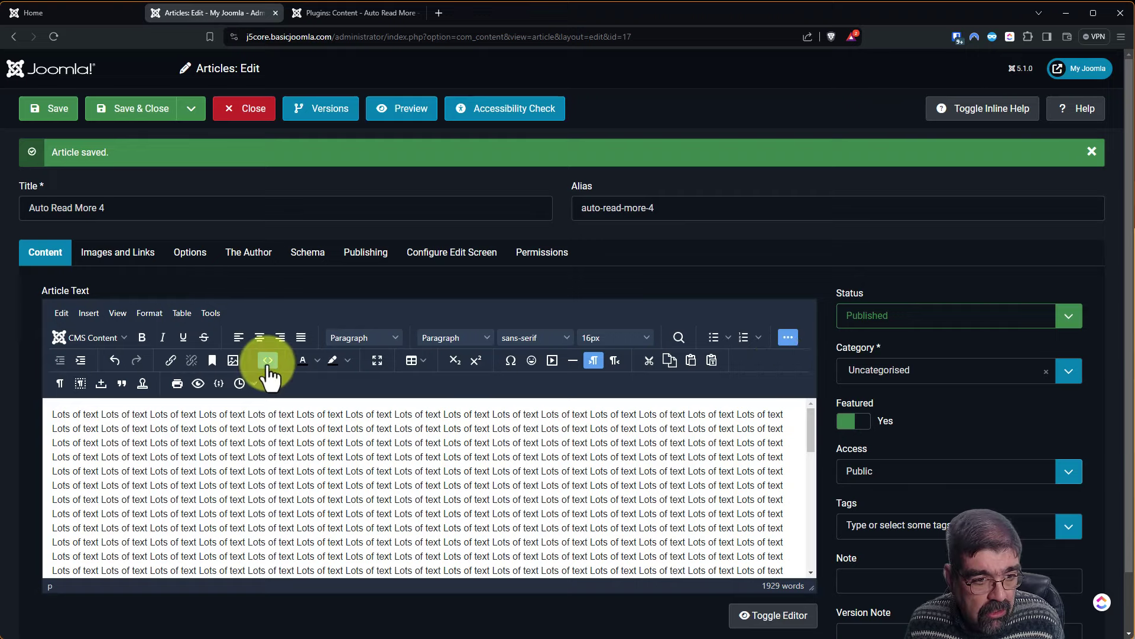
{"action": "left_click", "coordinate": [268, 360]}
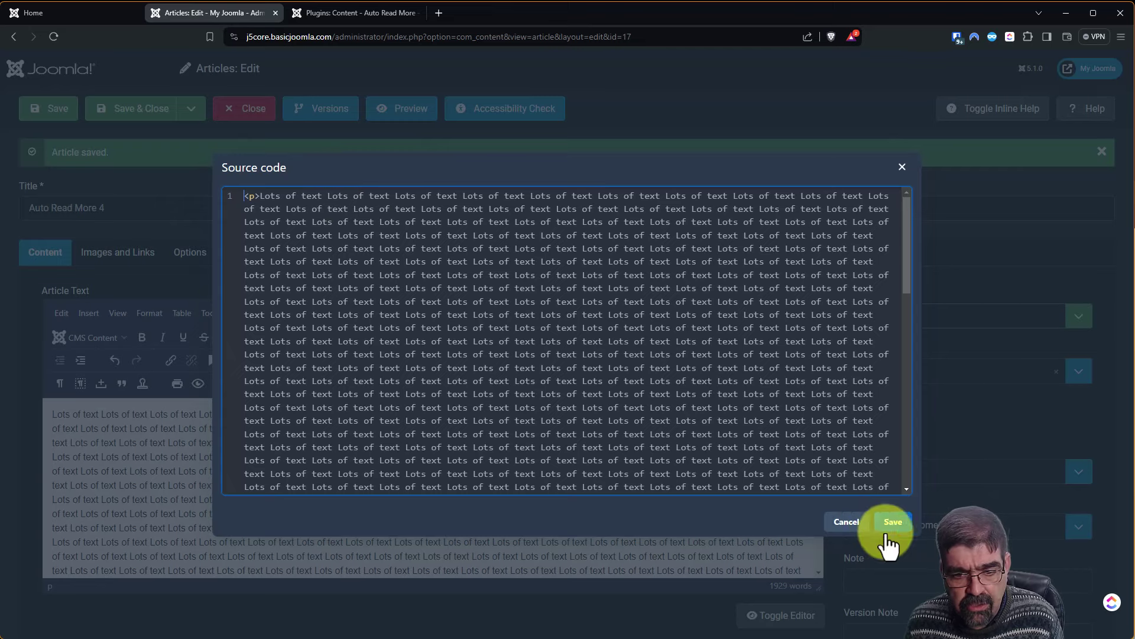
{"action": "left_click", "coordinate": [851, 525]}
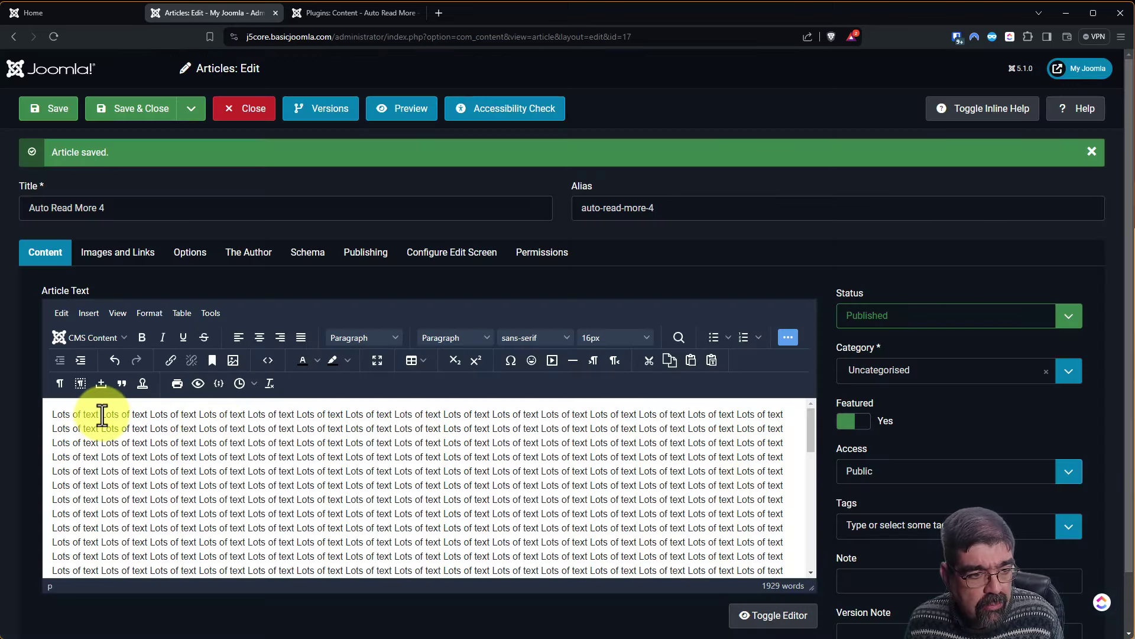
Insert a Read More break, then remove its system-readmore line in the HTML source.
{"action": "left_click", "coordinate": [107, 342]}
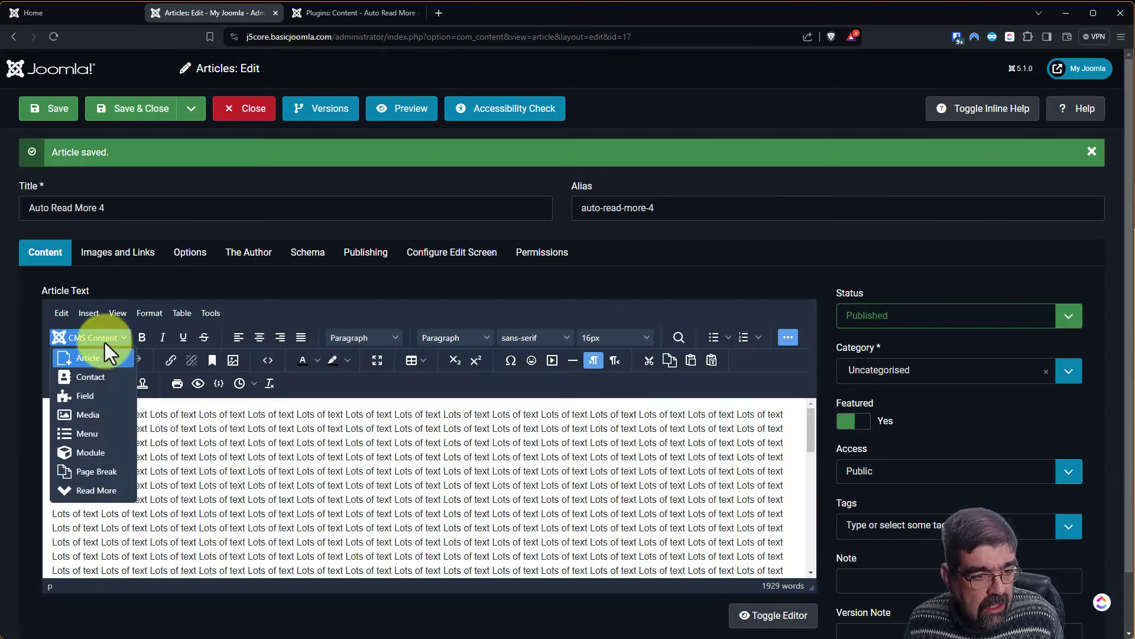
{"action": "left_click", "coordinate": [100, 488]}
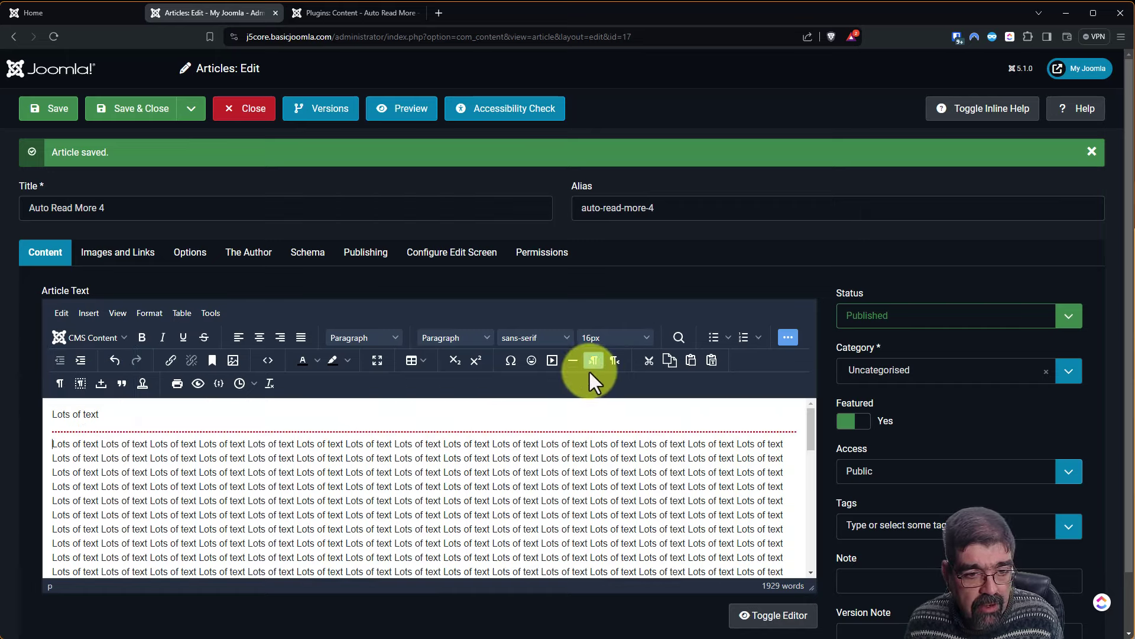
{"action": "left_click", "coordinate": [268, 360]}
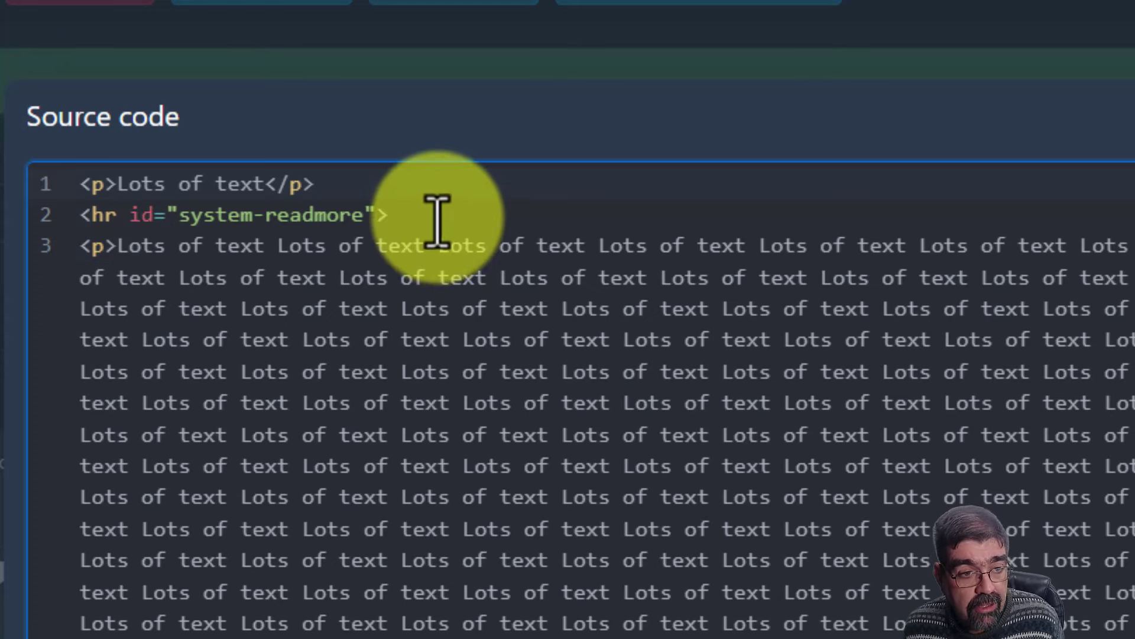
{"action": "left_click_drag", "start_coordinate": [392, 222], "coordinate": [45, 223]}
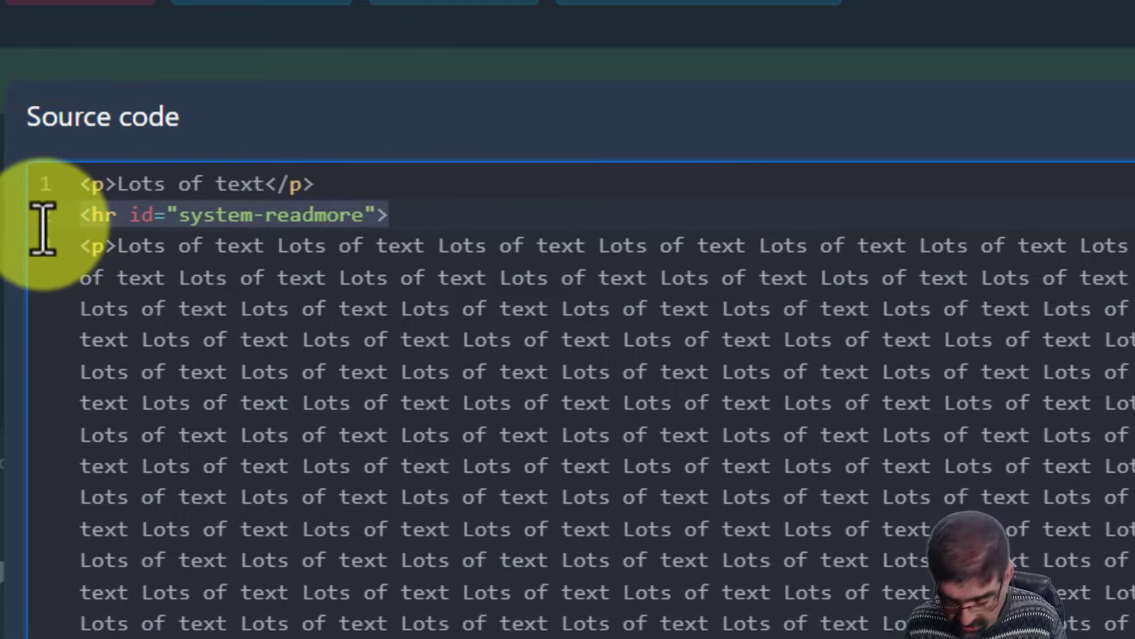
{"action": "key", "text": "Delete"}
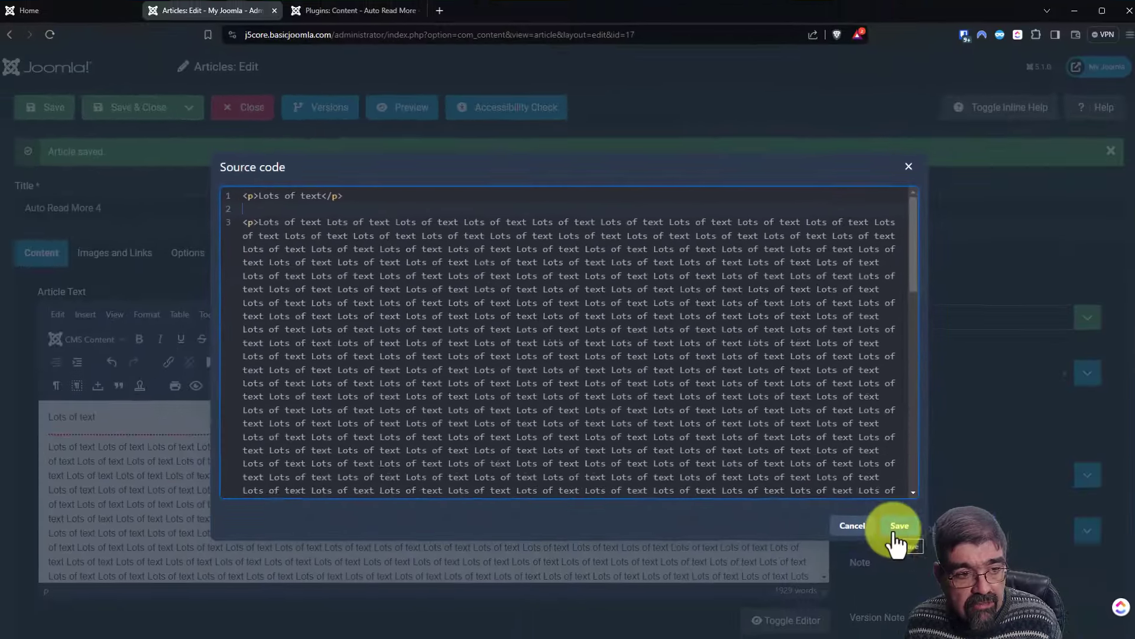
{"action": "left_click", "coordinate": [896, 528]}
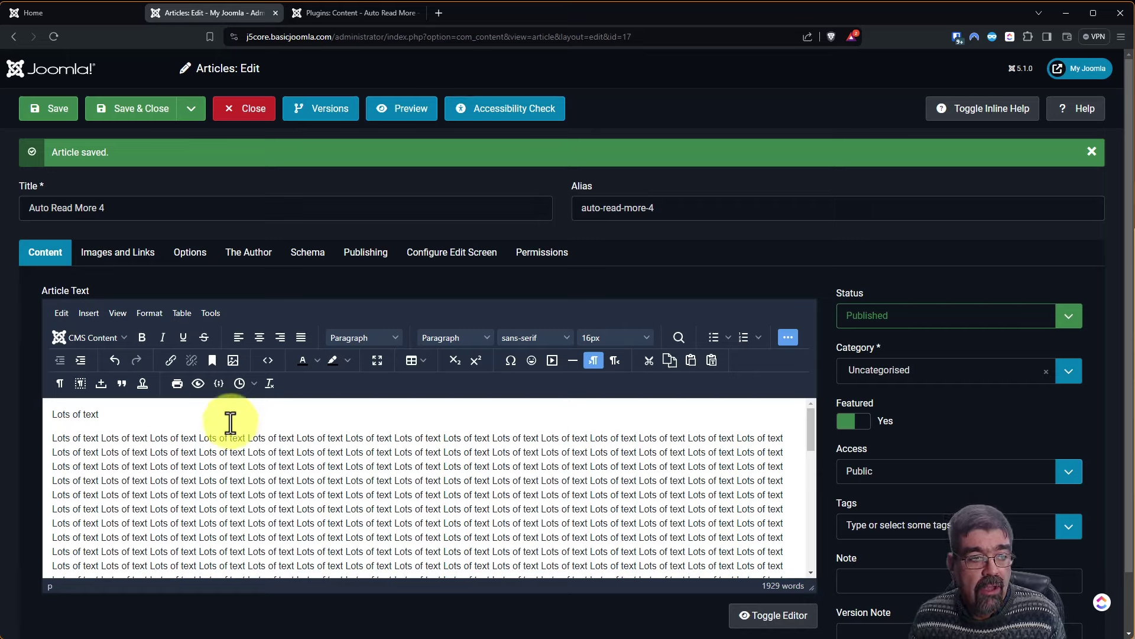
Join the first 'Lots of text' line to the next paragraph and re-insert a Read More break after it.
{"action": "left_click", "coordinate": [121, 416]}
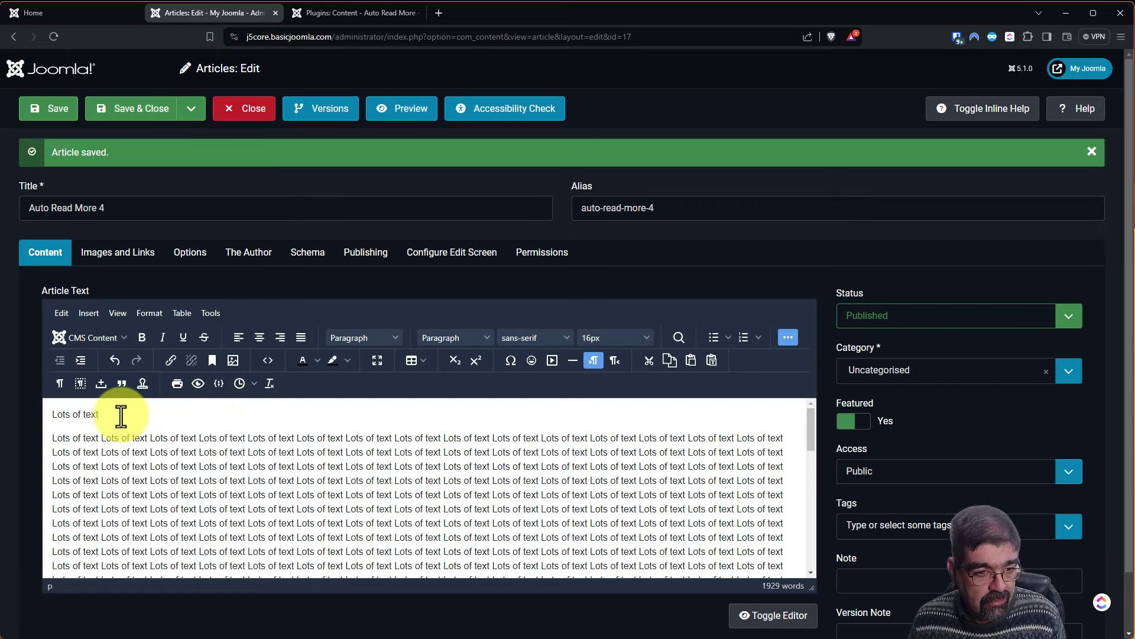
{"action": "key", "text": "Delete"}
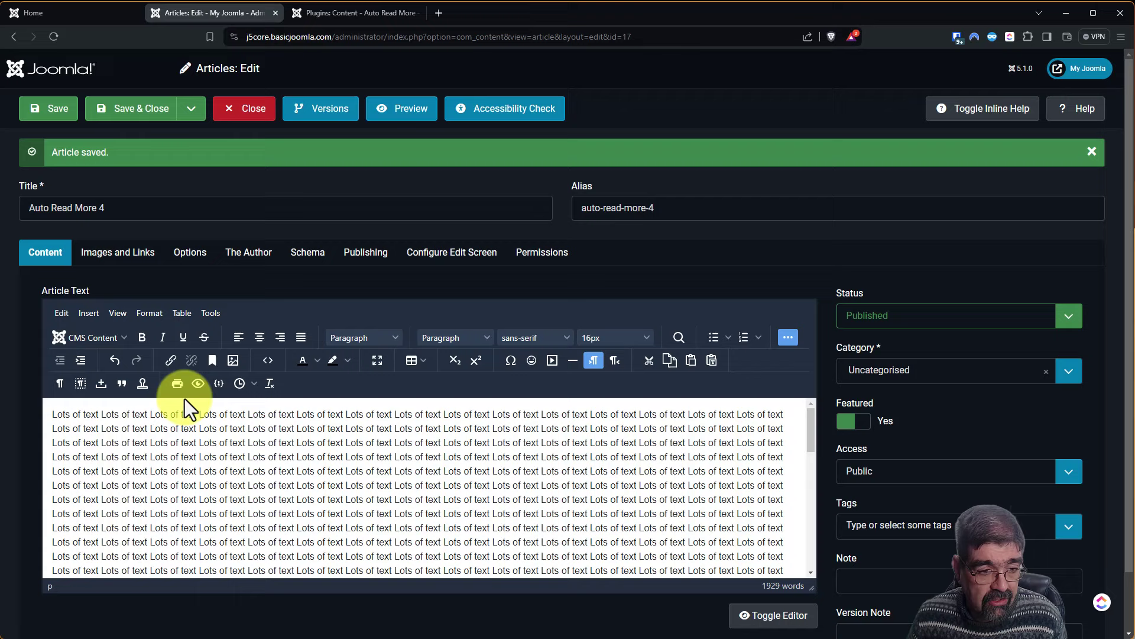
{"action": "left_click", "coordinate": [104, 338]}
{"action": "left_click", "coordinate": [80, 486]}
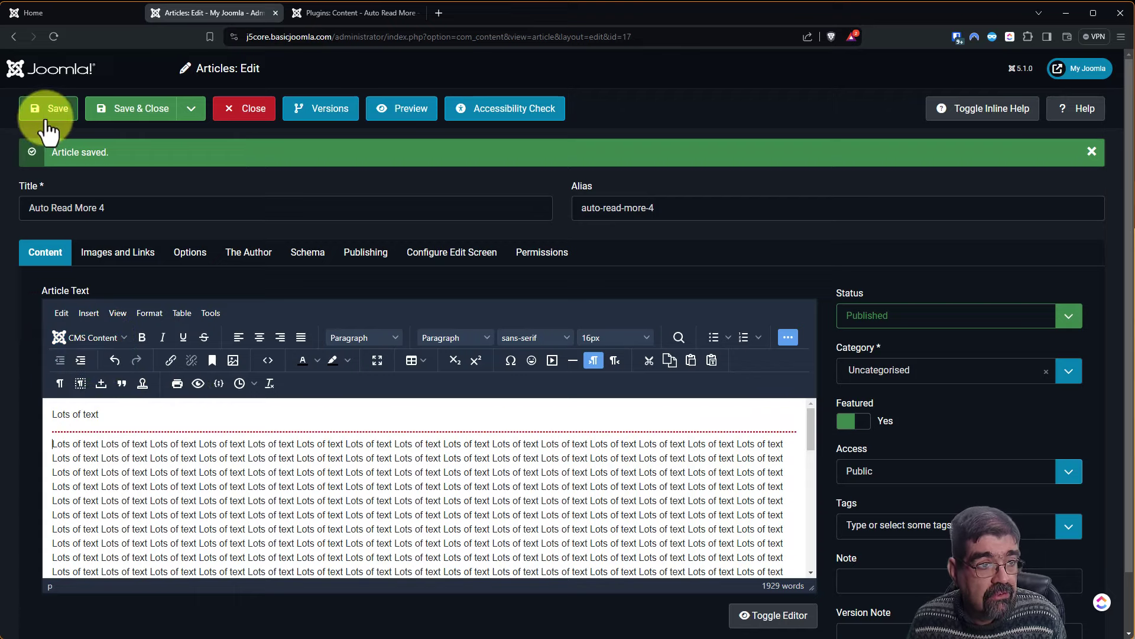
Switch Merge paragraph to Yes in the Auto Read More plugin's Readmore options and save.
{"action": "left_click", "coordinate": [332, 13]}
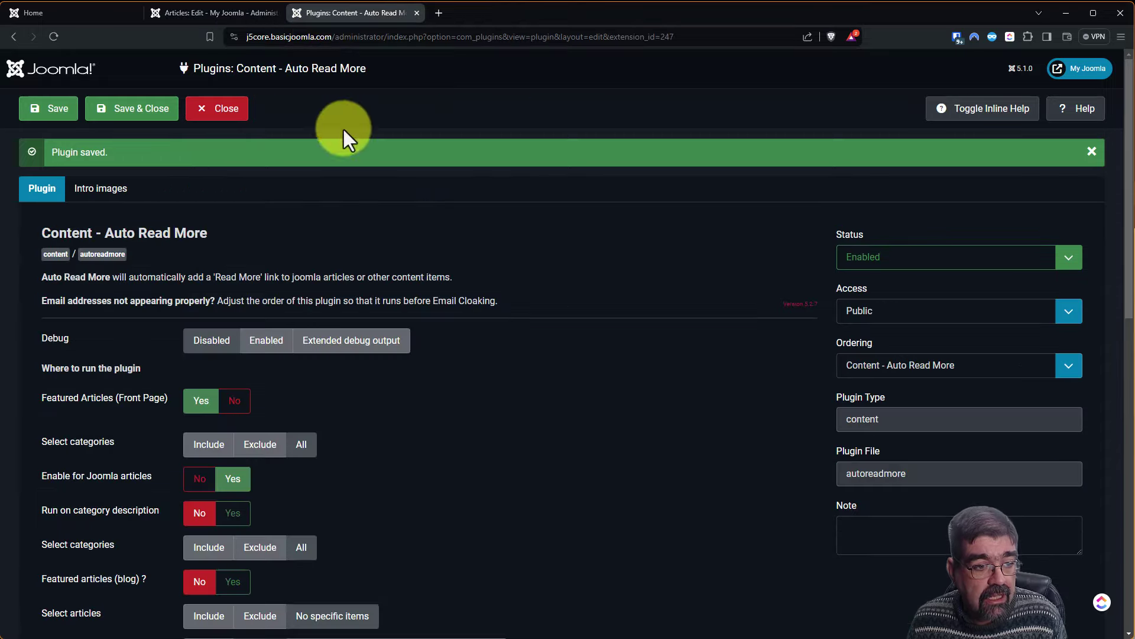
{"action": "scroll", "coordinate": [537, 272], "scroll_direction": "down", "scroll_amount": 10}
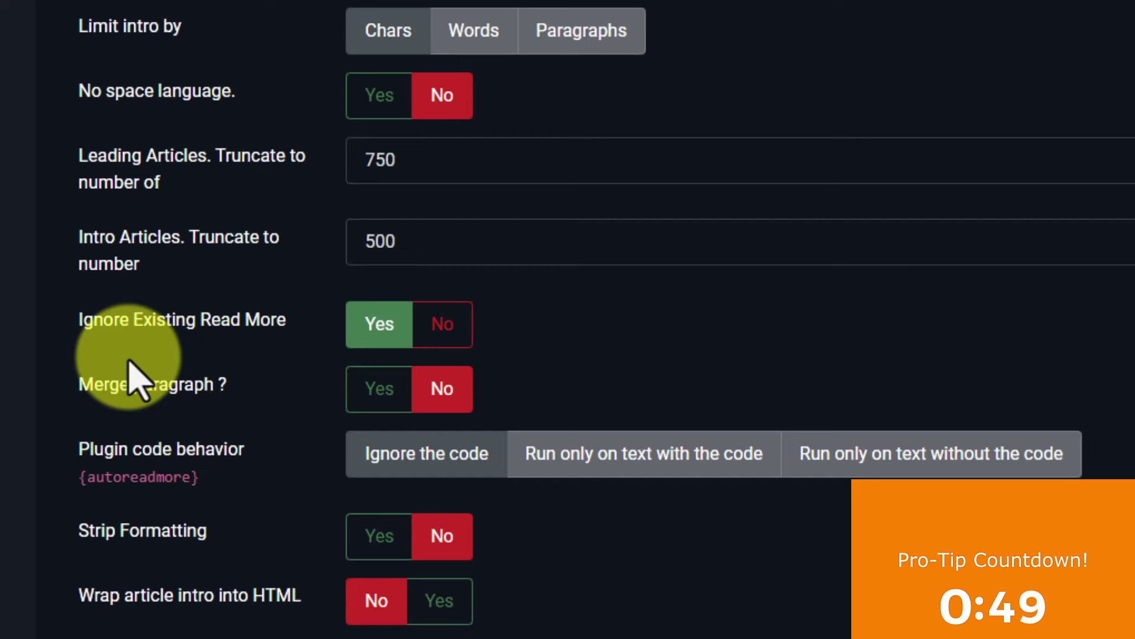
{"action": "left_click", "coordinate": [370, 414]}
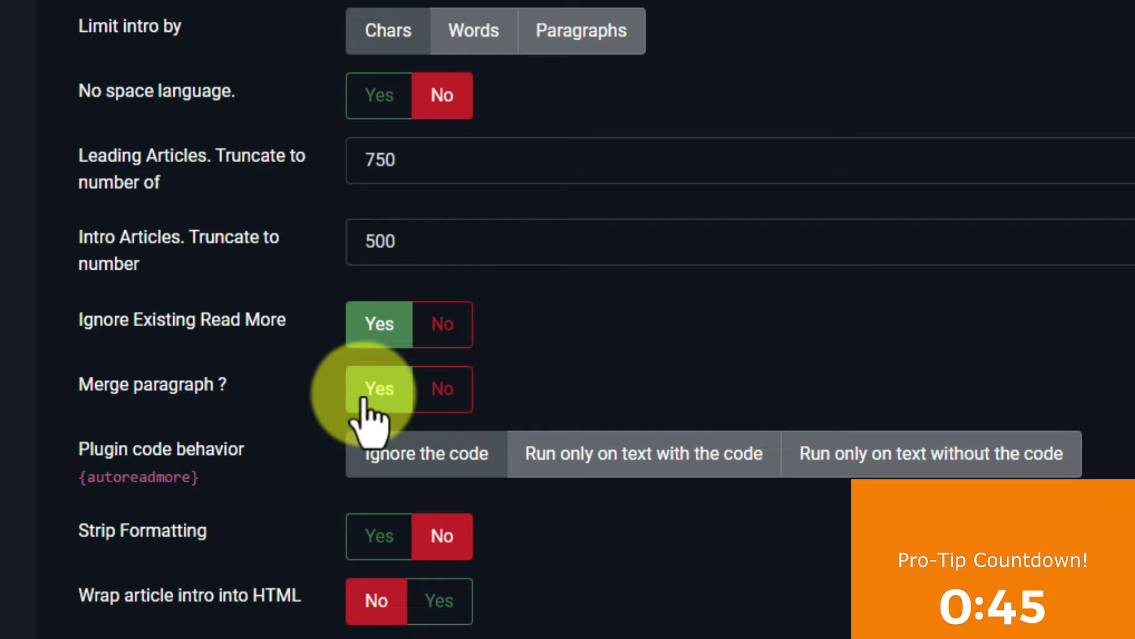
{"action": "left_click", "coordinate": [45, 71]}
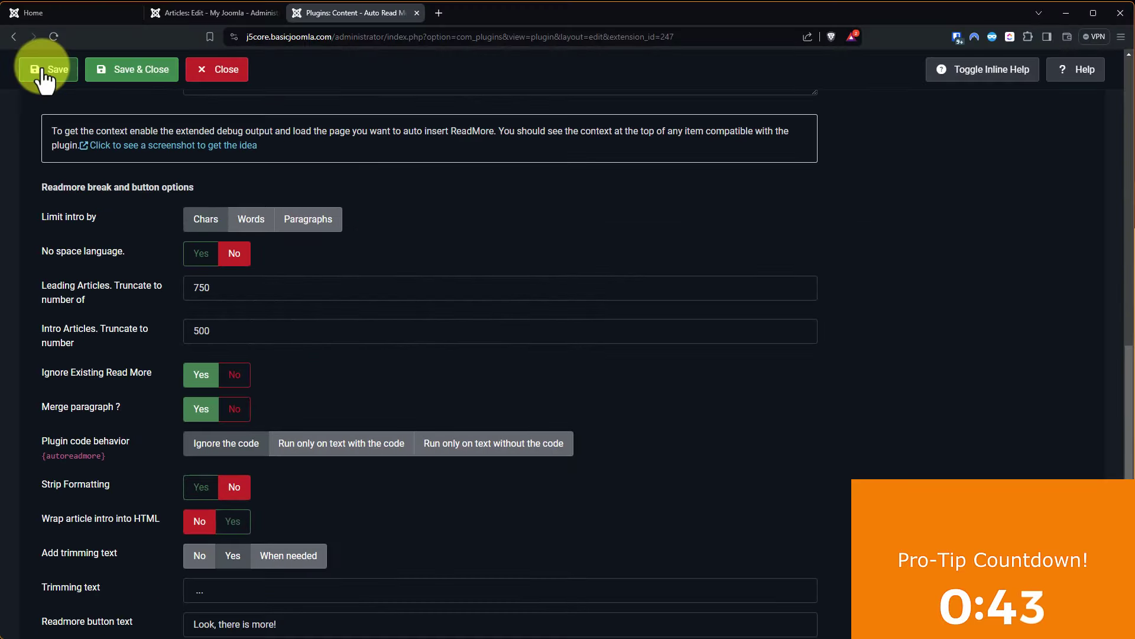
Reload the home page and view Auto Read More 4's teaser as one merged paragraph.
{"action": "left_click", "coordinate": [51, 13]}
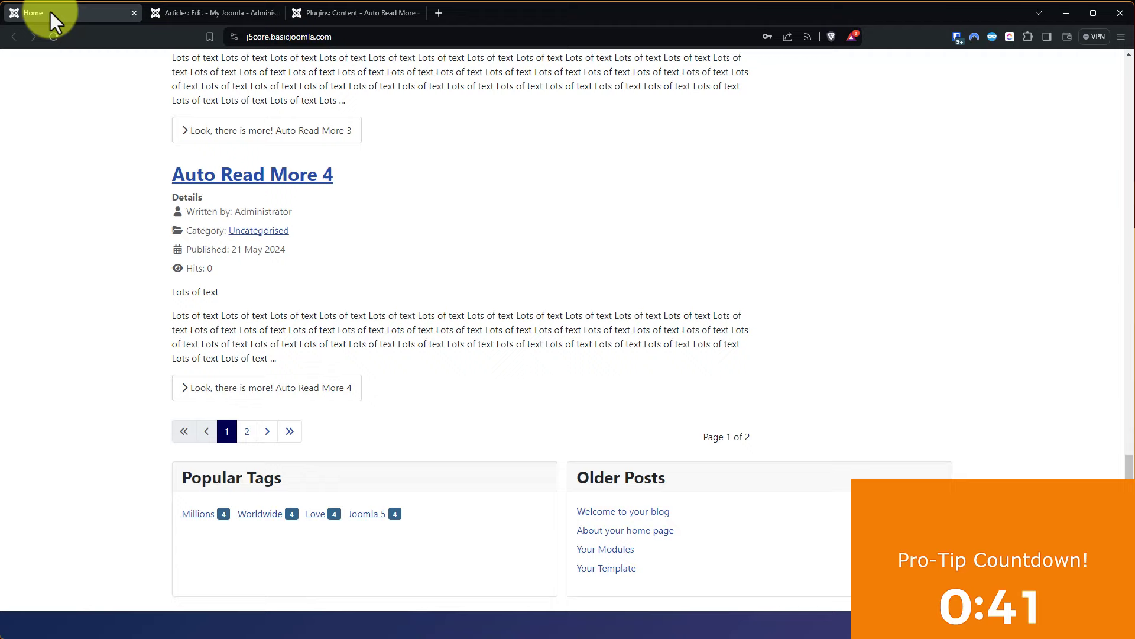
{"action": "left_click", "coordinate": [52, 37]}
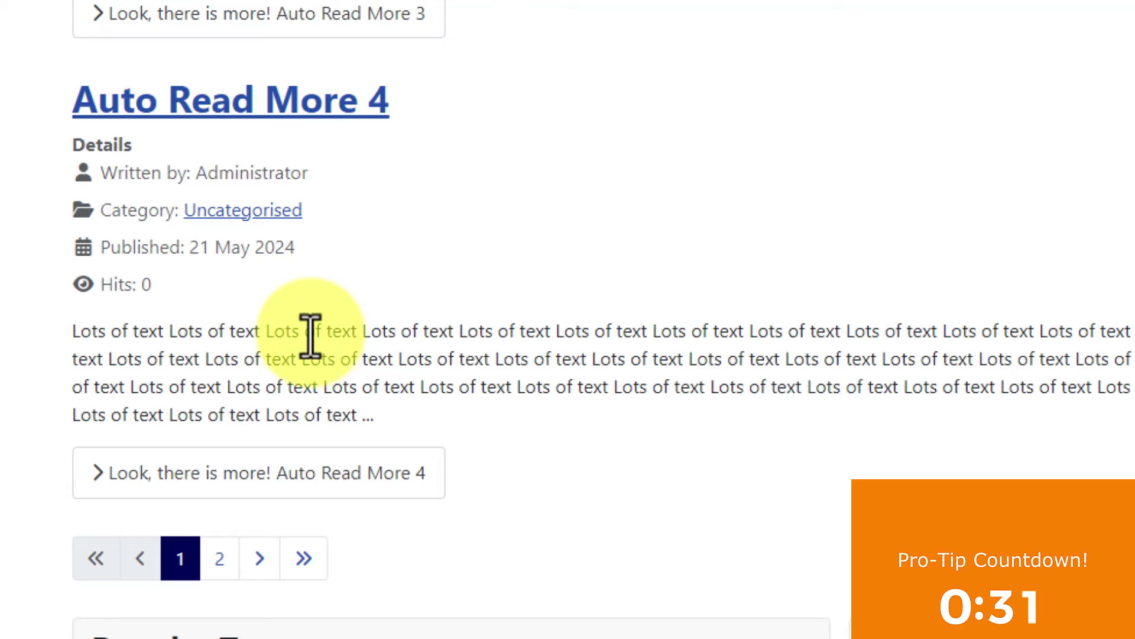
{"action": "scroll", "coordinate": [311, 335], "scroll_direction": "up", "scroll_amount": 5}
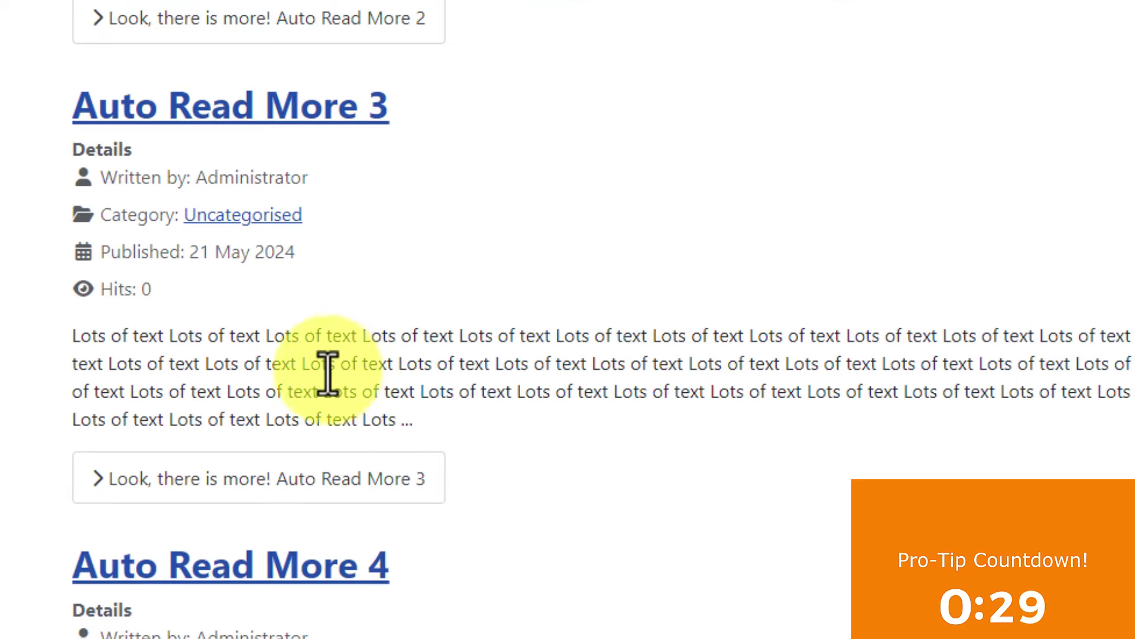
{"action": "scroll", "coordinate": [324, 405], "scroll_direction": "down", "scroll_amount": 5}
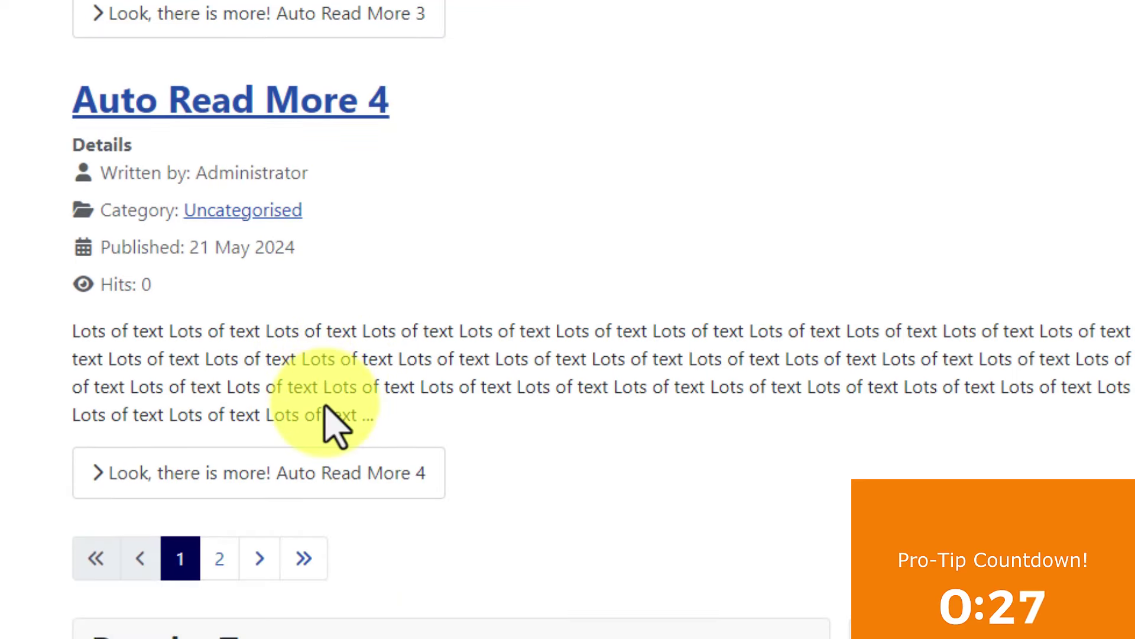